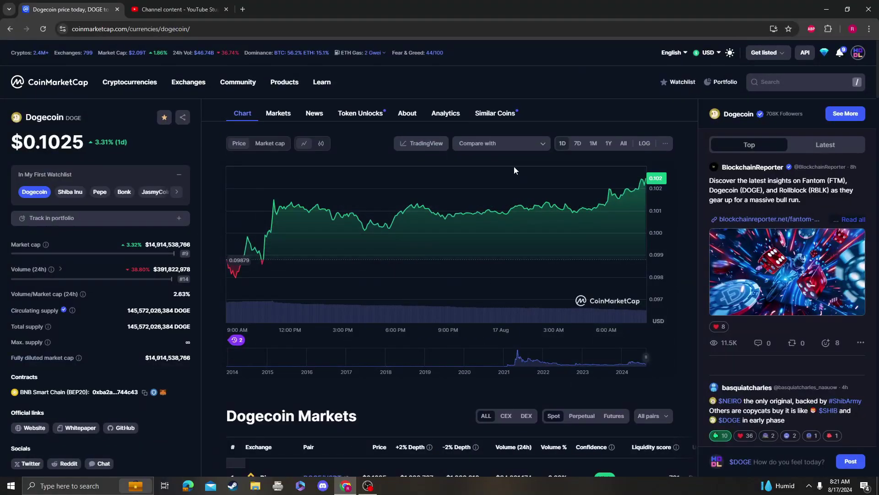
# Switch the Dogecoin price chart to the 'All' time range, covering 2014 to 2024
pyautogui.click(623, 144)
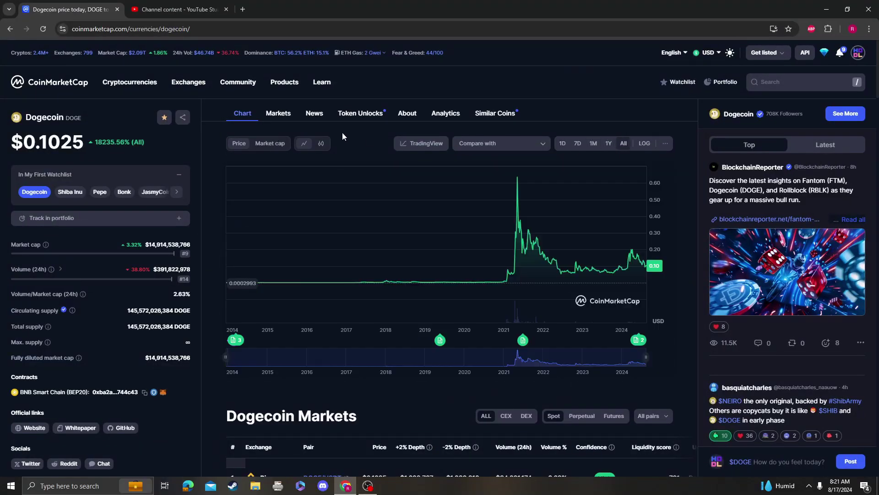
# Open the TradingView technical analysis chart and set its price scale to logarithmic
pyautogui.click(421, 143)
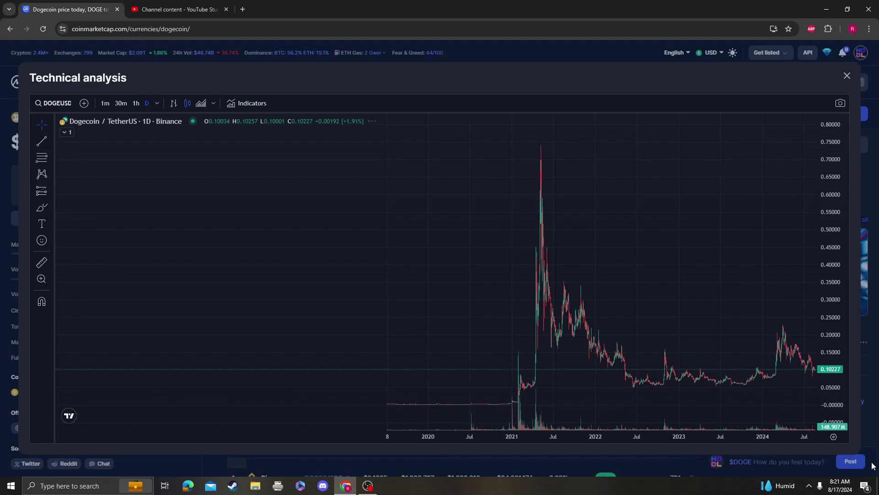
pyautogui.rightClick(833, 437)
pyautogui.click(790, 356)
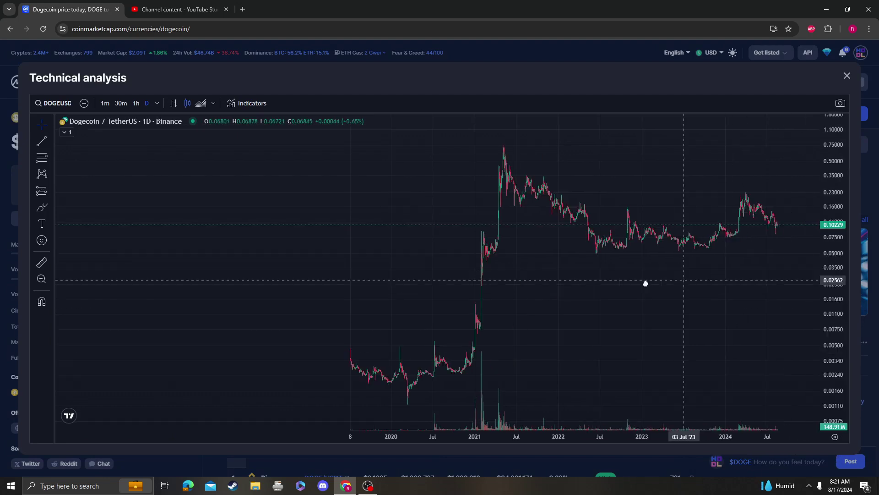
pyautogui.scroll(3, 514, 289)
pyautogui.scroll(-2, 515, 288)
# Add the Relative Strength Index and Stochastic RSI indicators to the chart
pyautogui.click(251, 104)
pyautogui.write('rsi')
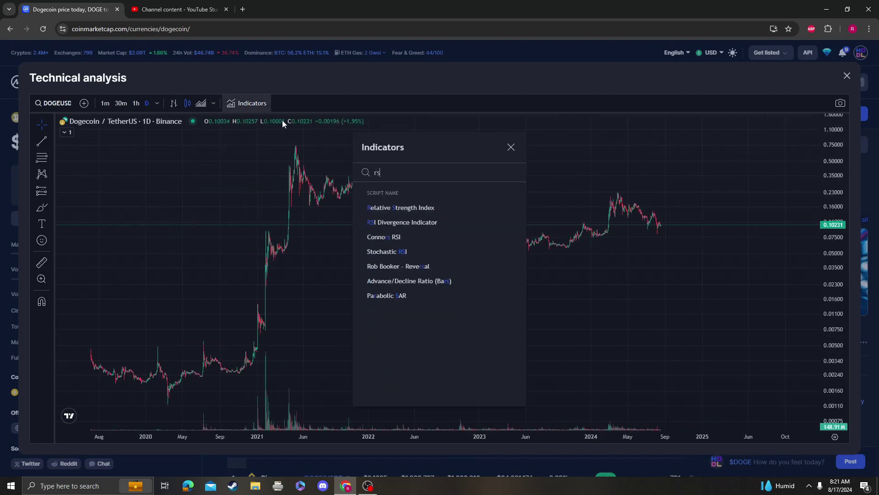
pyautogui.click(402, 207)
pyautogui.click(387, 252)
pyautogui.click(511, 147)
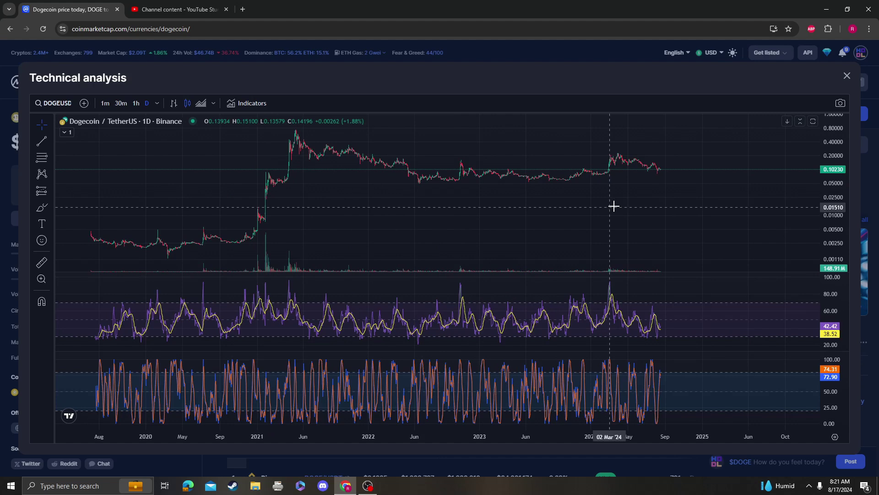
pyautogui.scroll(4, 558, 175)
pyautogui.scroll(3, 477, 192)
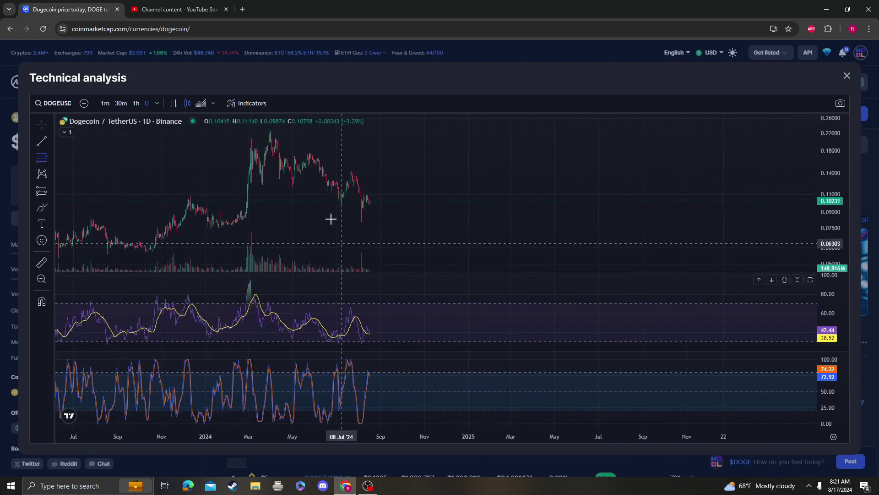
# Draw a Fibonacci retracement from the July high, add a 0.101 horizontal line, then delete the retracement
pyautogui.click(249, 130)
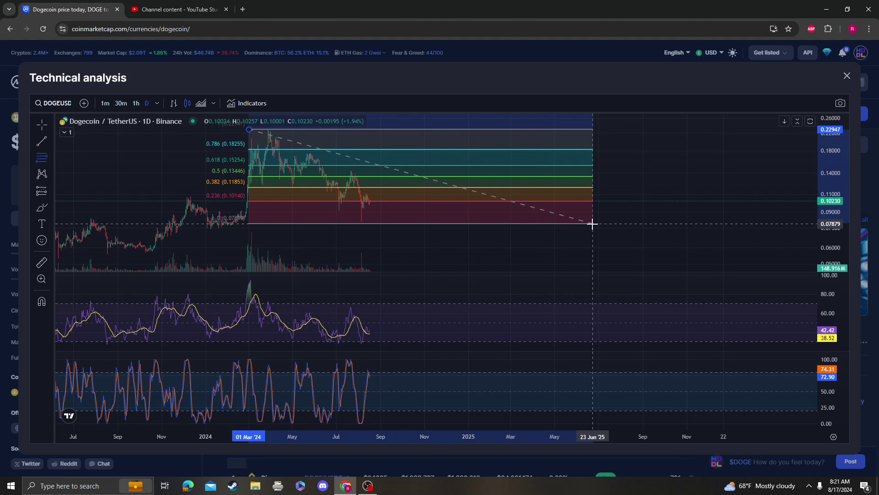
pyautogui.press('Escape')
pyautogui.click(41, 174)
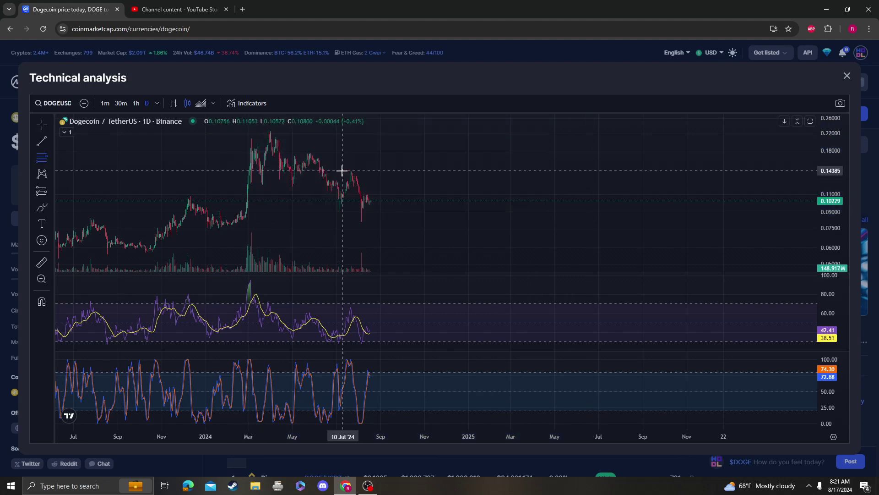
pyautogui.click(341, 170)
pyautogui.click(654, 225)
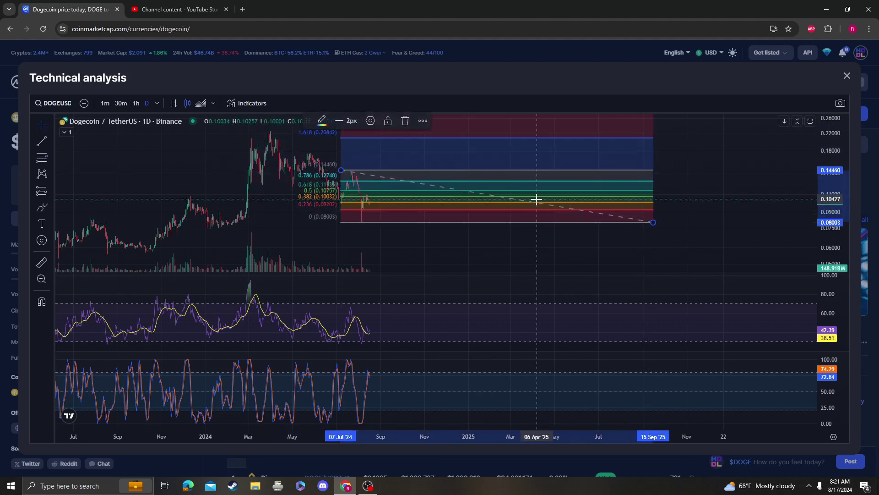
pyautogui.hotkey('alt', 'h')
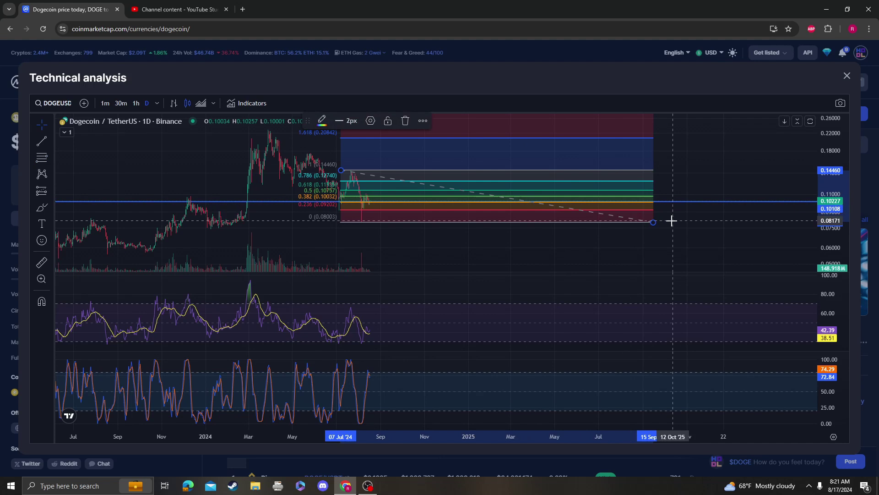
pyautogui.press('Delete')
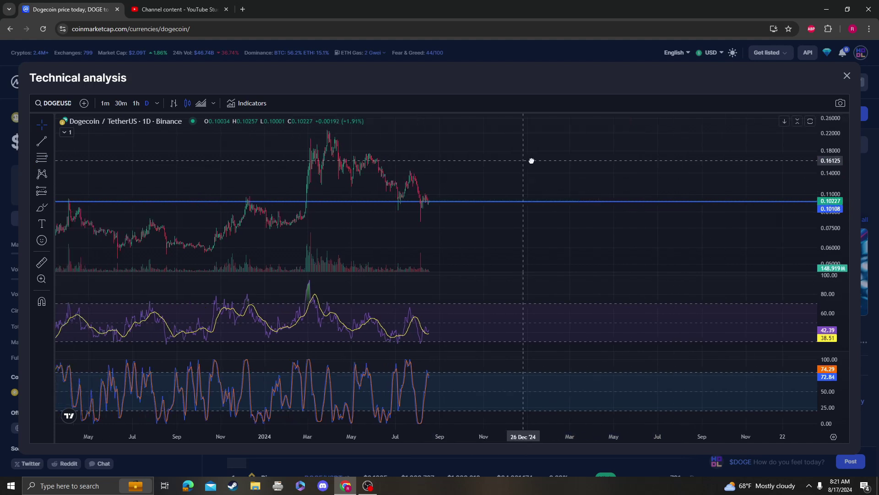
pyautogui.moveTo(364, 213); pyautogui.dragTo(432, 215)
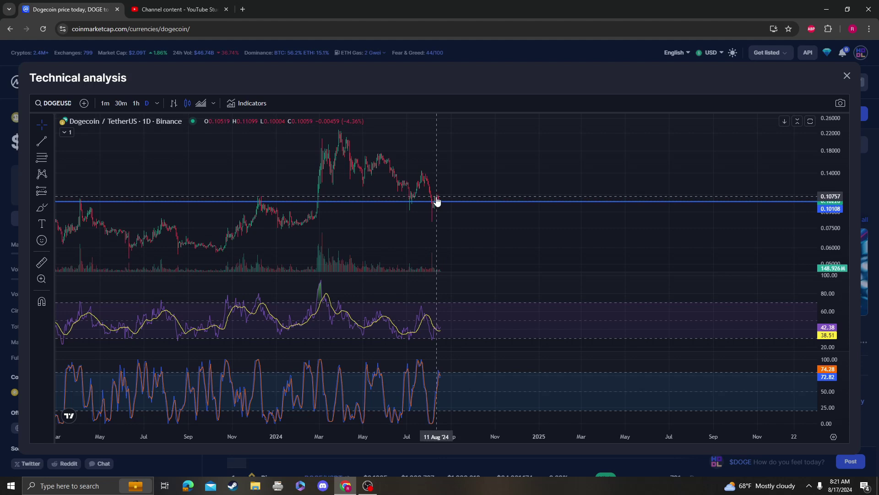
pyautogui.scroll(-1, 481, 157)
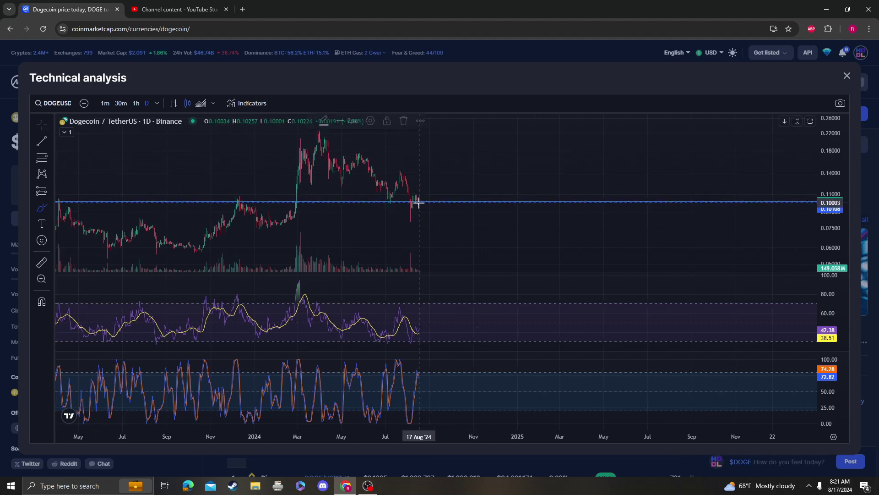
pyautogui.moveTo(440, 196); pyautogui.dragTo(448, 168)
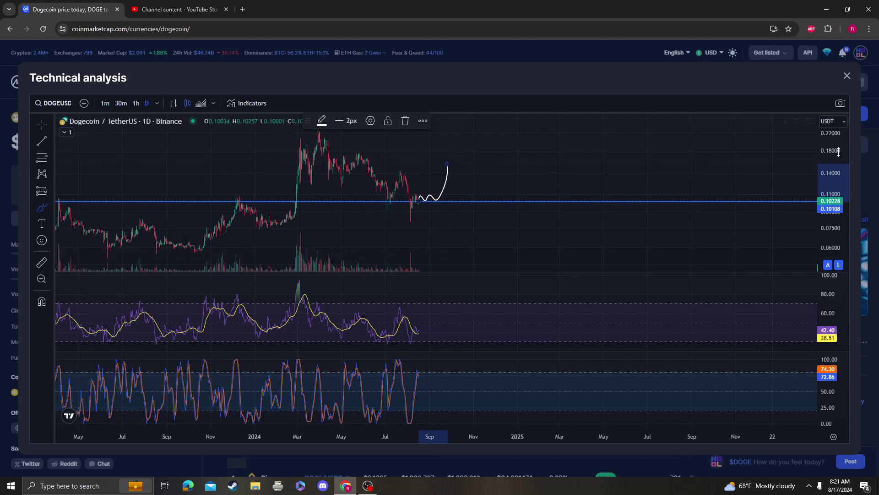
pyautogui.moveTo(316, 141); pyautogui.dragTo(480, 210)
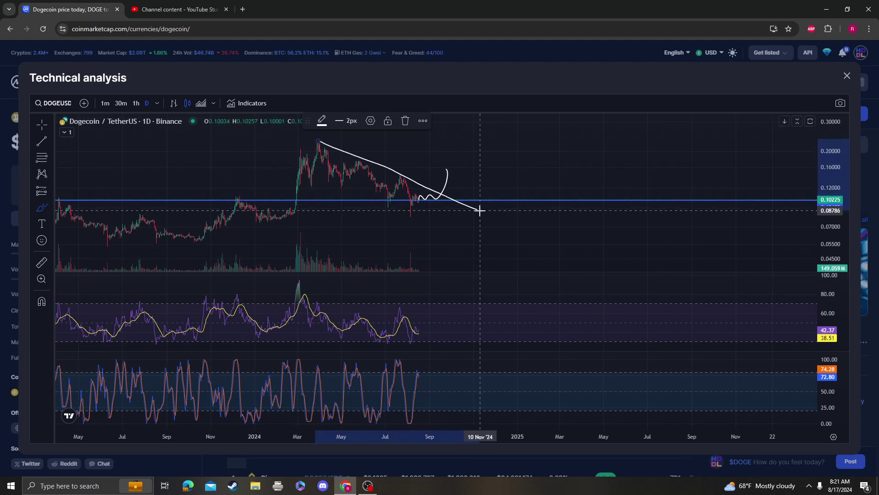
pyautogui.hotkey('ctrl', 'z')
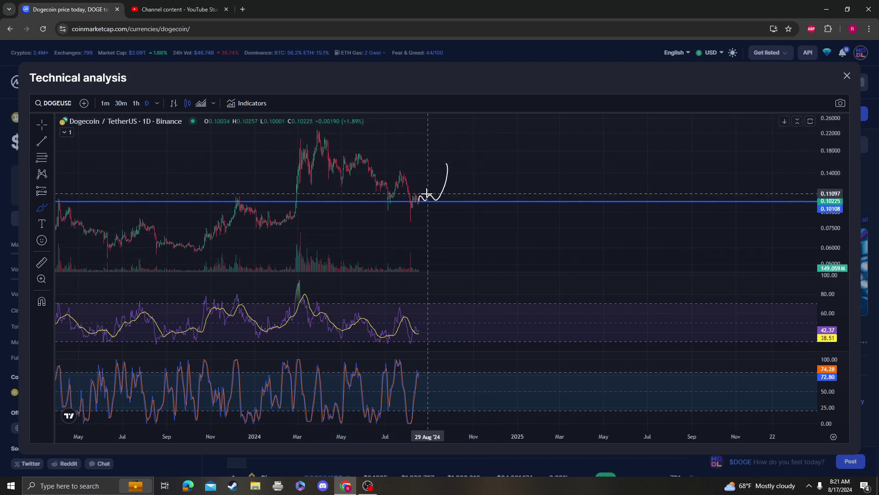
pyautogui.hotkey('ctrl', 'z')
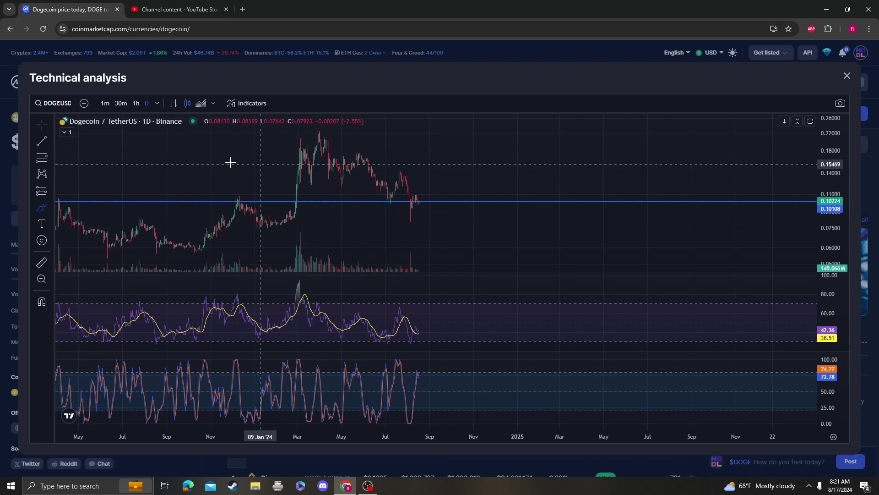
pyautogui.scroll(-3, 101, 156)
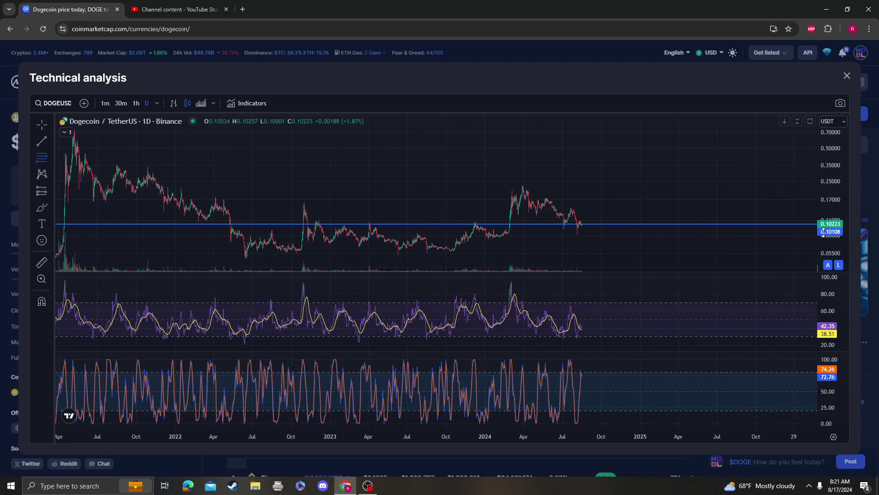
# Add horizontal support lines near 0.098 and 0.076, removing the temporary Fibonacci retracement
pyautogui.moveTo(392, 251); pyautogui.dragTo(754, 184)
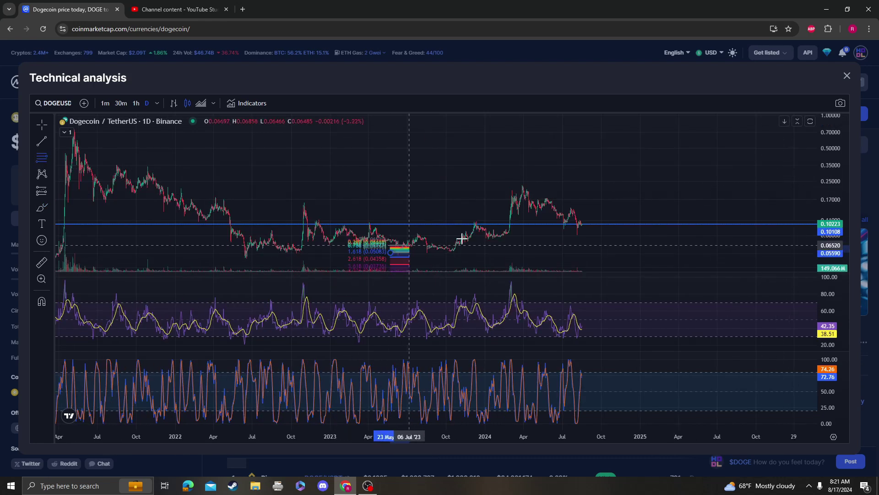
pyautogui.click(756, 184)
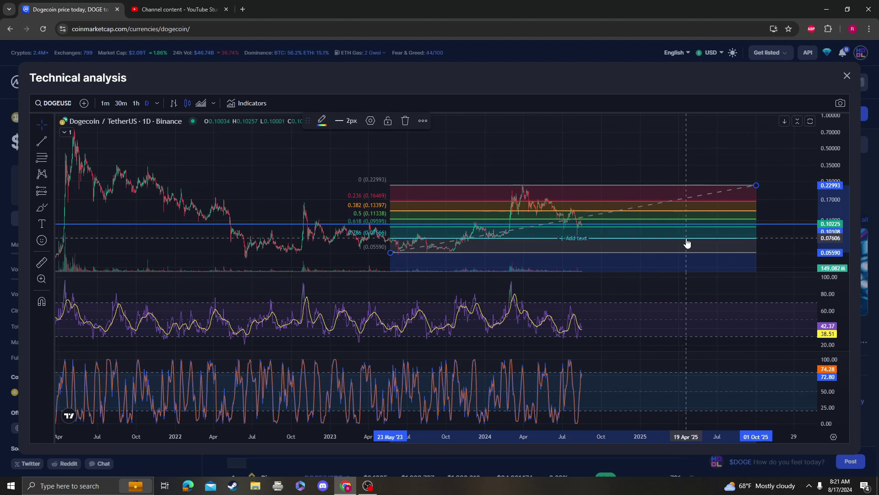
pyautogui.click(685, 234)
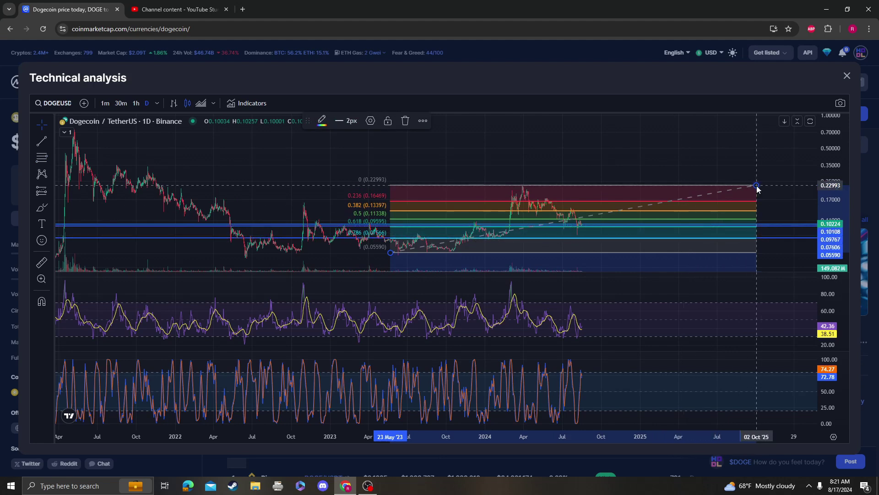
pyautogui.press('Delete')
pyautogui.moveTo(745, 165); pyautogui.dragTo(550, 145)
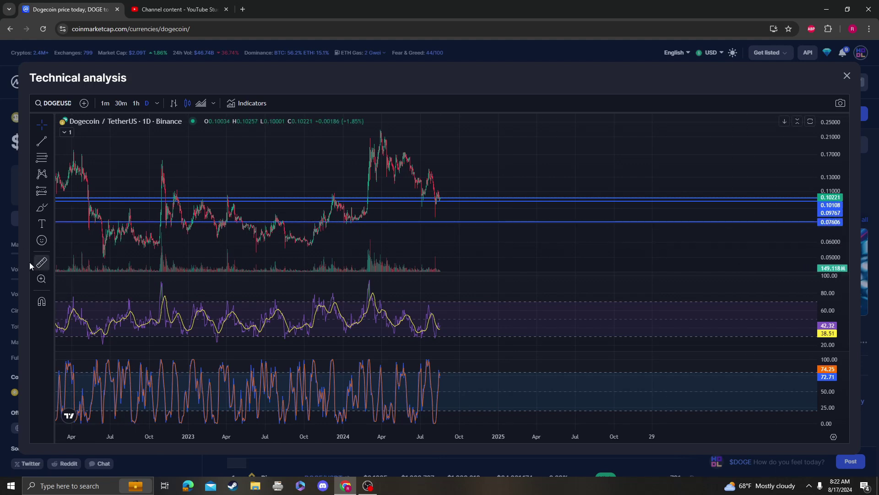
pyautogui.click(42, 262)
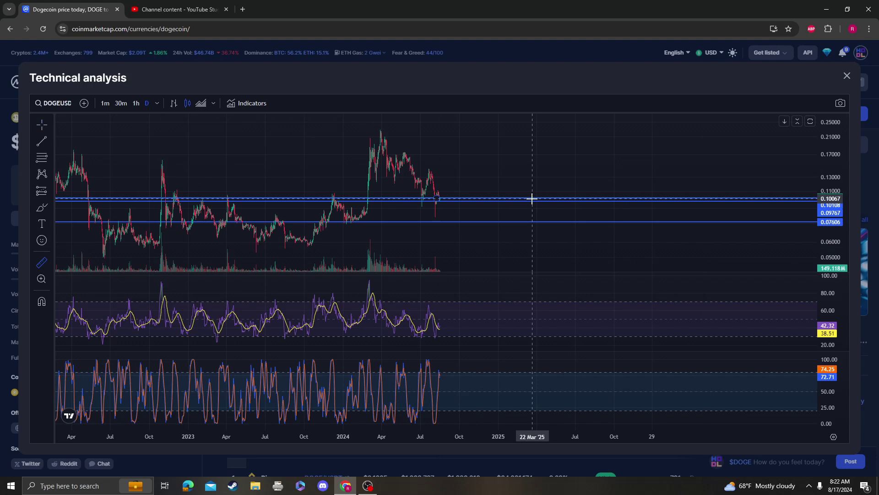
pyautogui.click(534, 200)
pyautogui.click(629, 227)
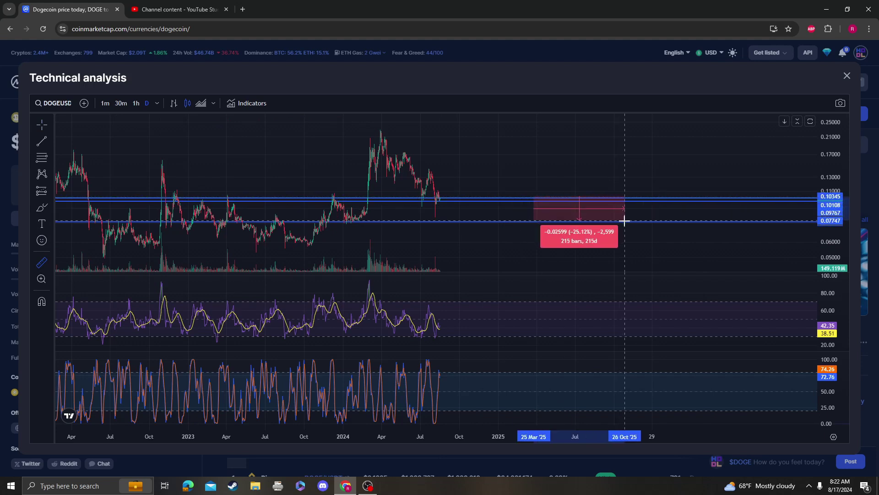
pyautogui.press('Escape')
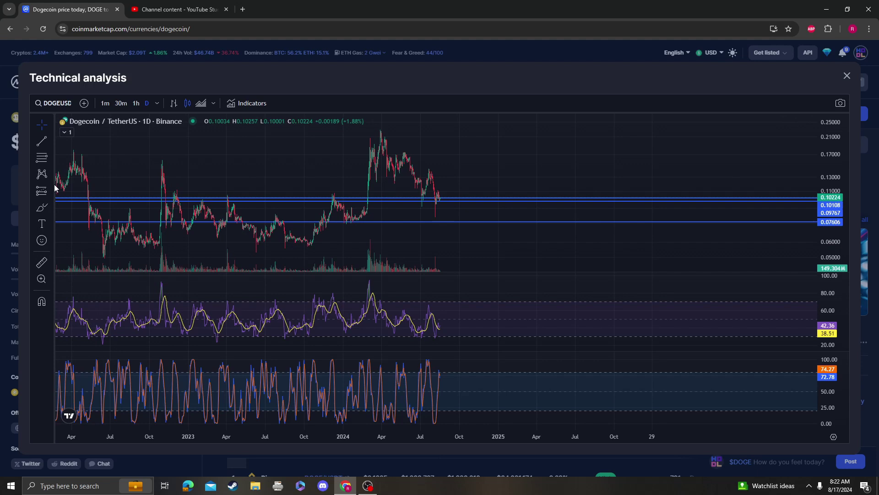
# Draw a thin rectangle from the latest price near 0.10 out toward March 2025
pyautogui.click(47, 221)
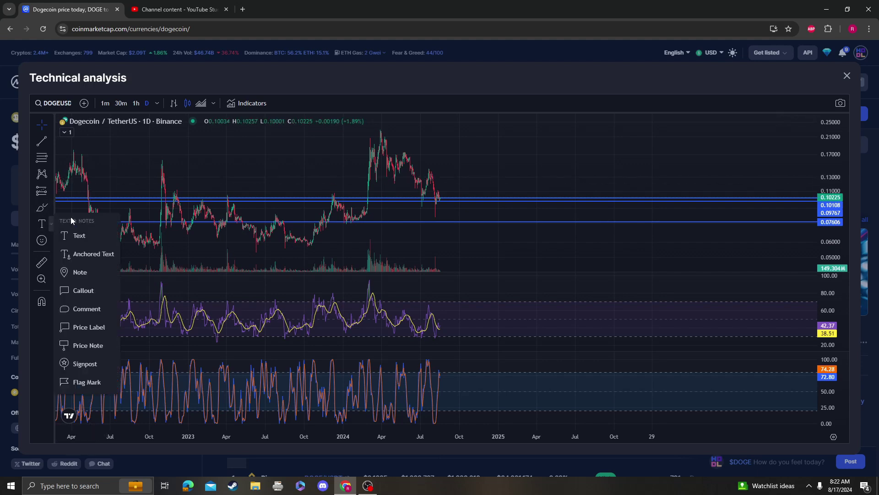
pyautogui.click(47, 205)
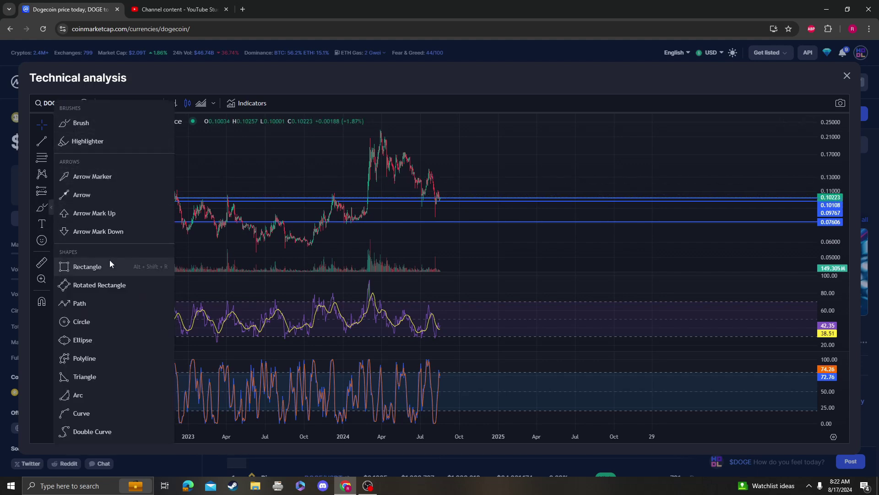
pyautogui.click(87, 266)
pyautogui.moveTo(442, 199); pyautogui.dragTo(529, 201)
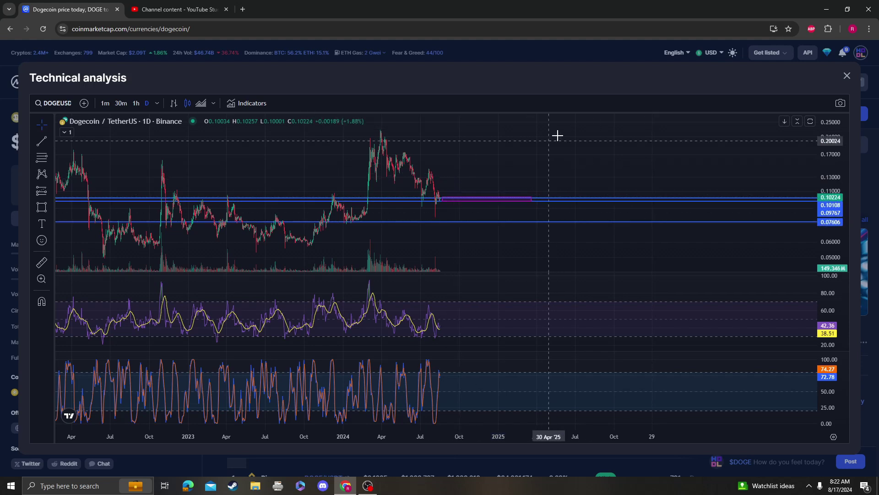
pyautogui.click(798, 223)
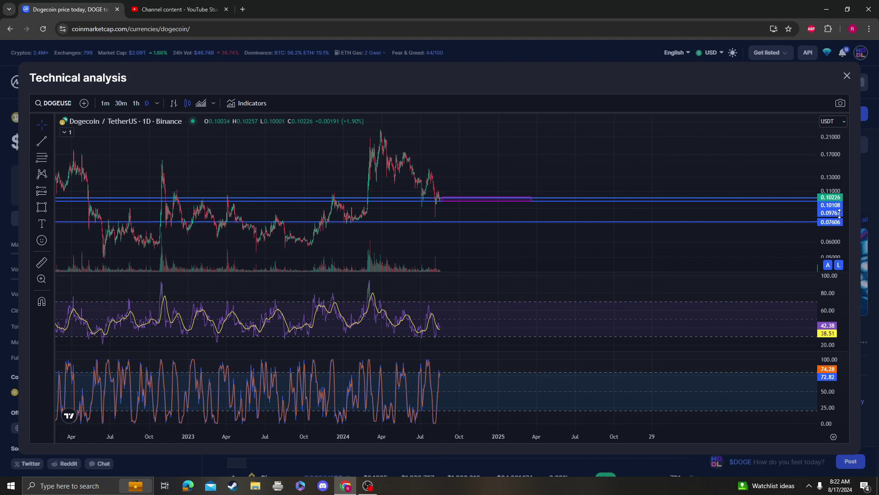
pyautogui.click(42, 207)
pyautogui.click(101, 118)
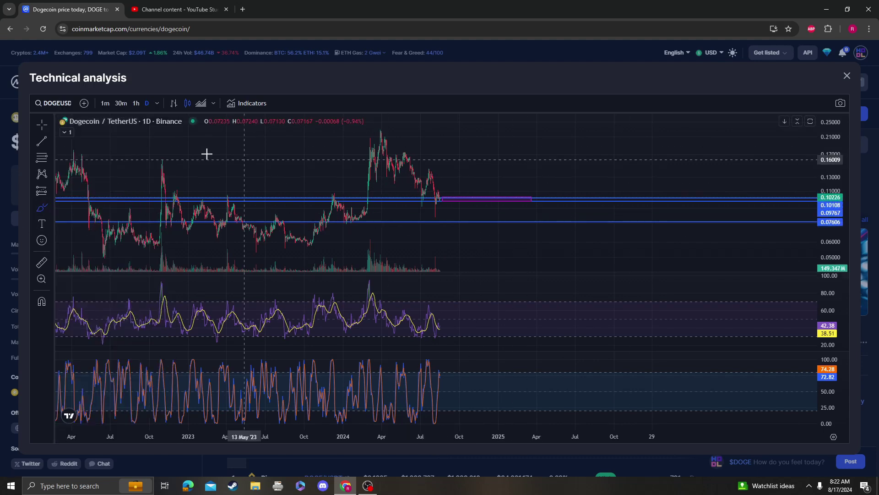
pyautogui.click(52, 208)
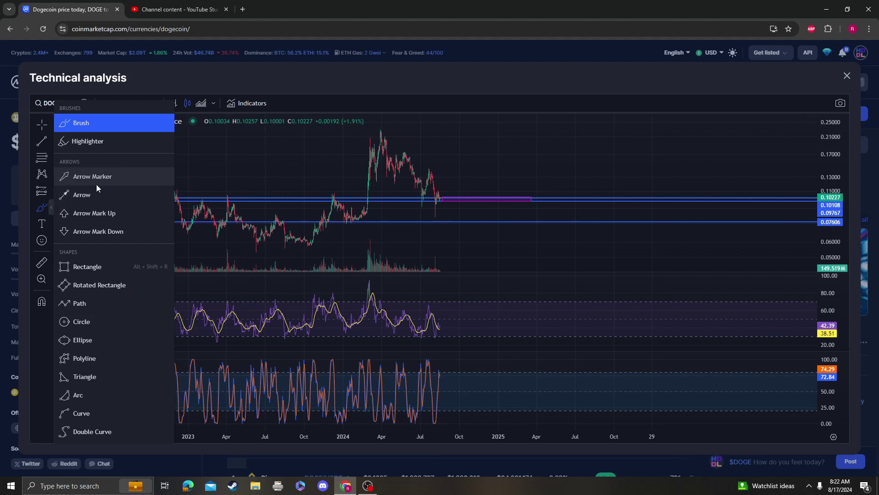
pyautogui.click(97, 124)
pyautogui.moveTo(445, 203); pyautogui.dragTo(486, 166)
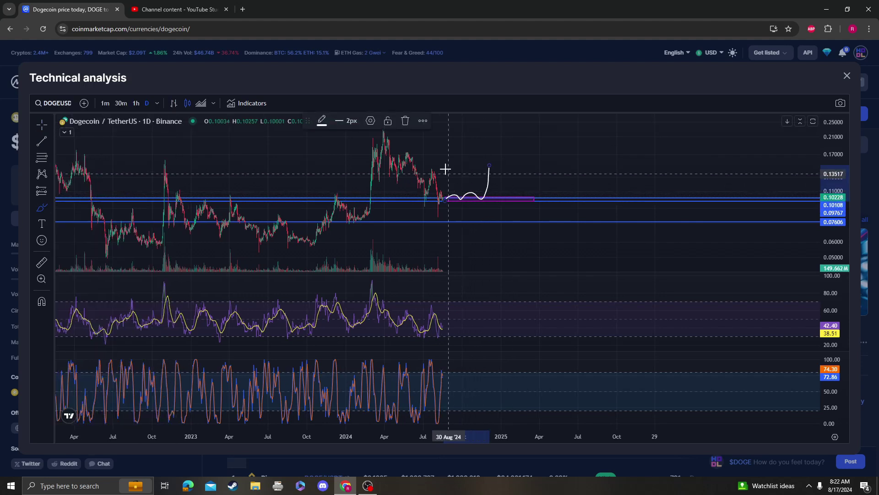
pyautogui.moveTo(381, 138); pyautogui.dragTo(476, 213)
pyautogui.moveTo(360, 148); pyautogui.dragTo(447, 223)
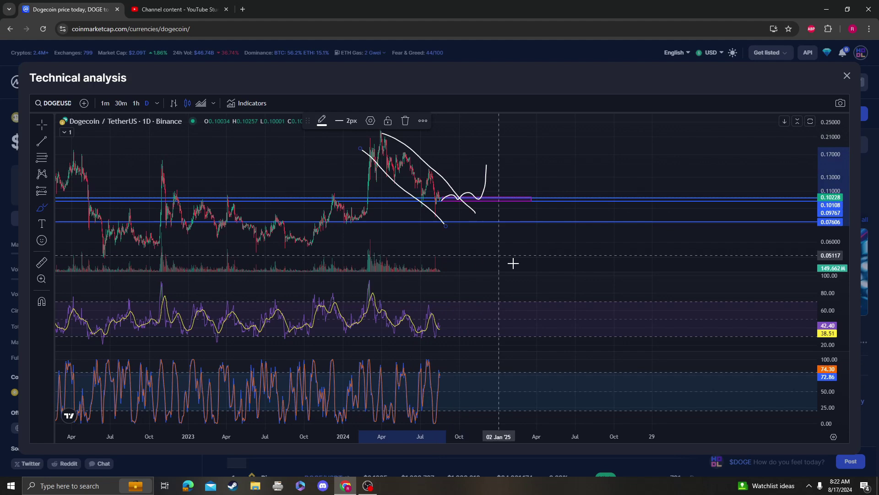
pyautogui.press('Delete')
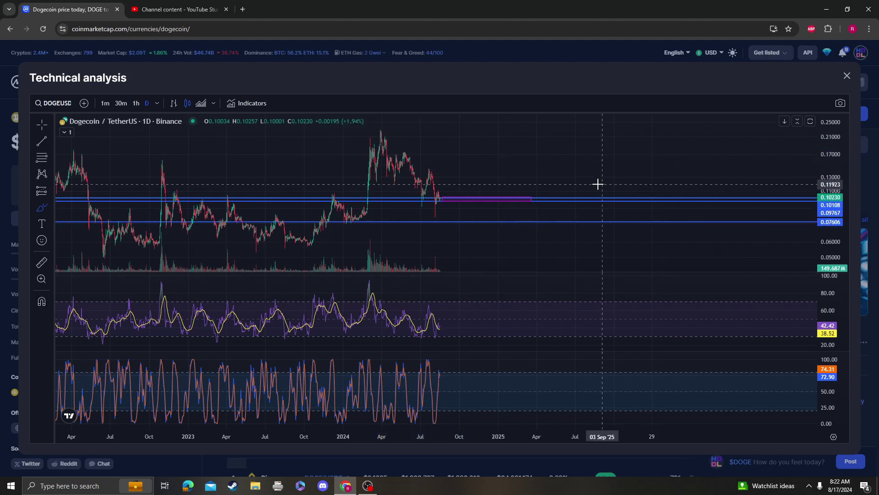
pyautogui.scroll(-3, 563, 181)
pyautogui.scroll(2, 602, 175)
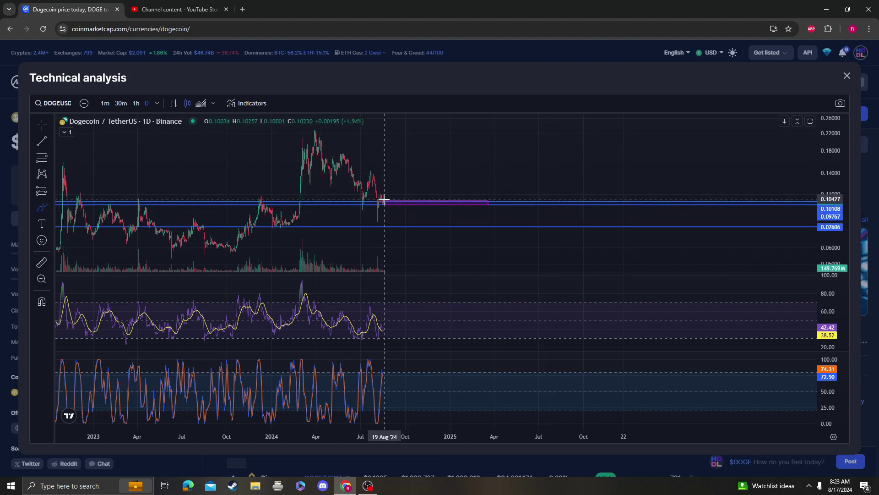
# Brush a rising path from 0.10, a stroke above the 2024 peak, and one at the 2021 high
pyautogui.moveTo(385, 204); pyautogui.dragTo(428, 158)
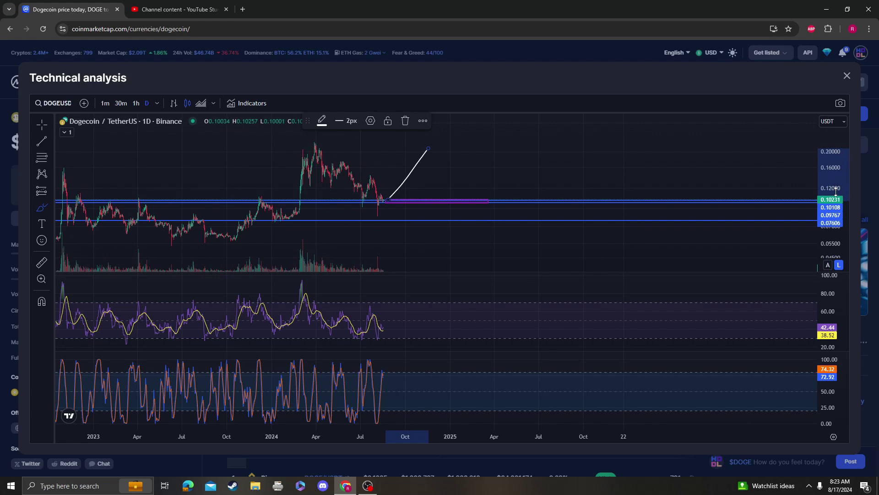
pyautogui.moveTo(295, 152)
pyautogui.mouseDown()
pyautogui.moveTo(474, 150)
pyautogui.moveTo(478, 107)
pyautogui.mouseUp()
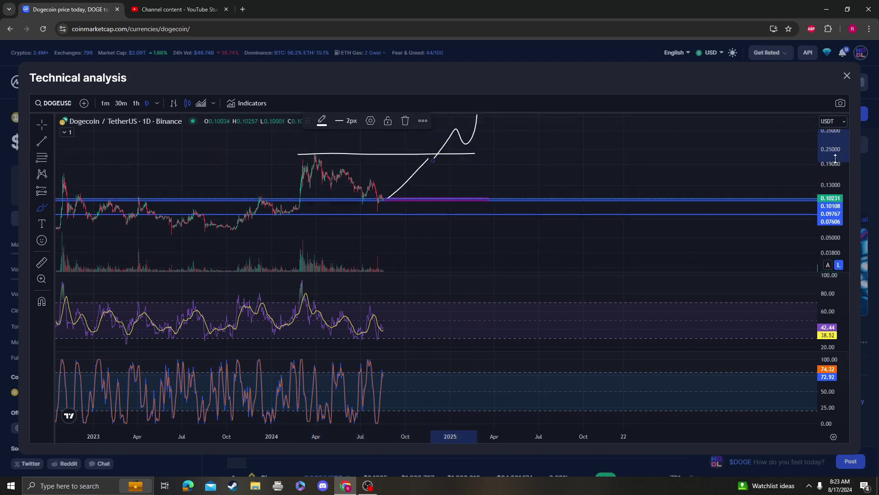
pyautogui.scroll(-5, 478, 137)
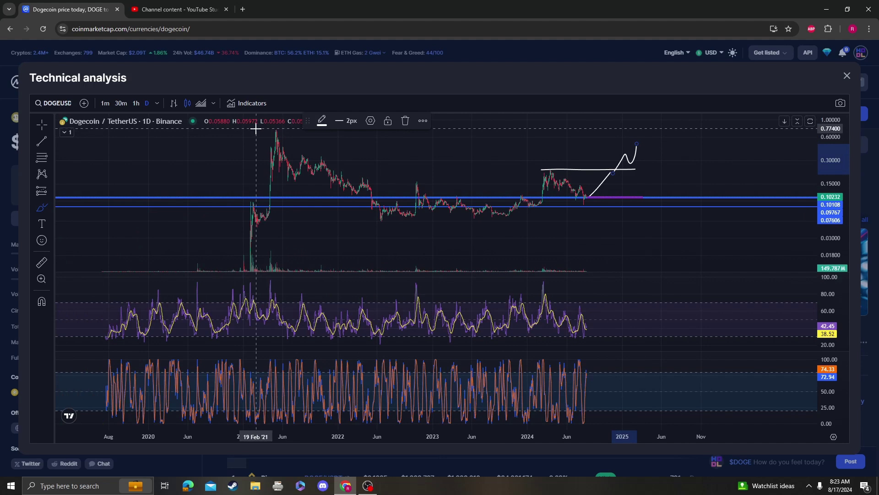
pyautogui.moveTo(263, 128); pyautogui.dragTo(756, 130)
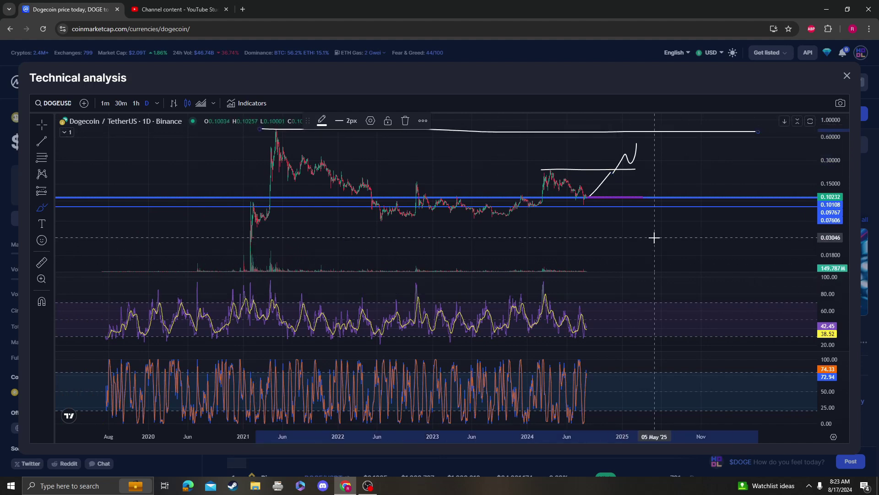